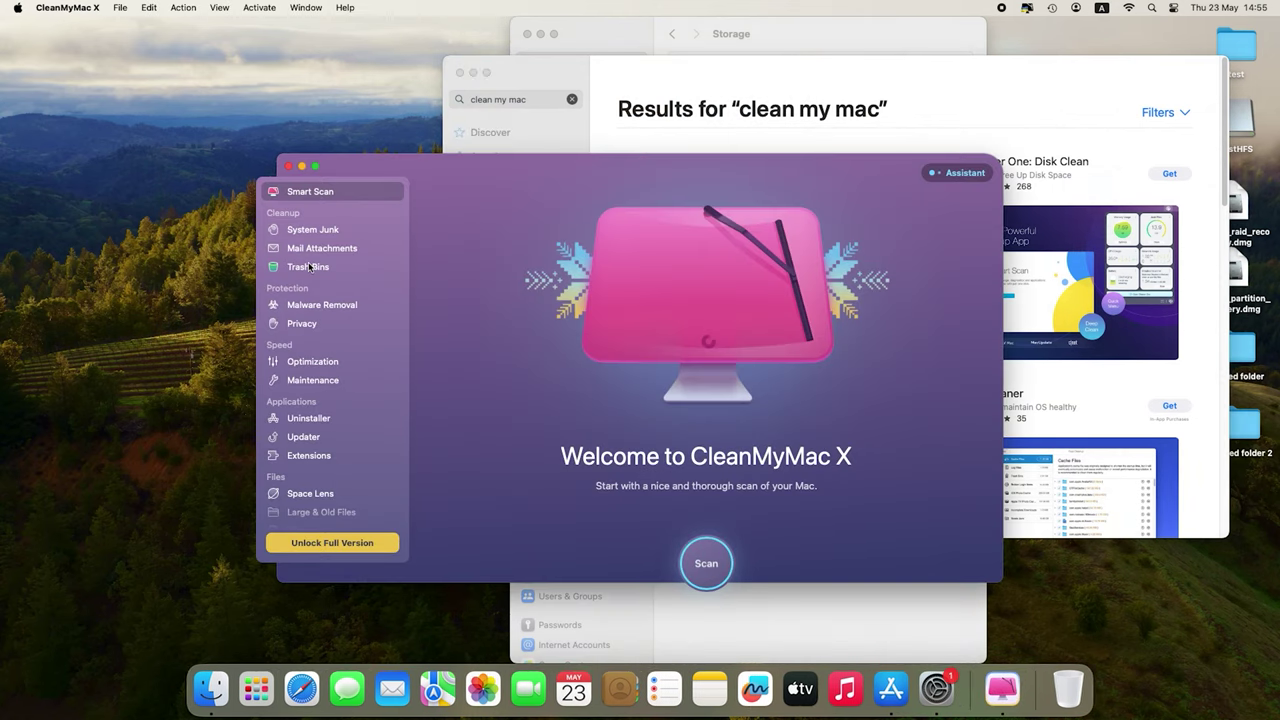
# Step: Scan the Mac for System Junk in CleanMyMac X and open the detailed scan results for review
pyautogui.click(313, 230)
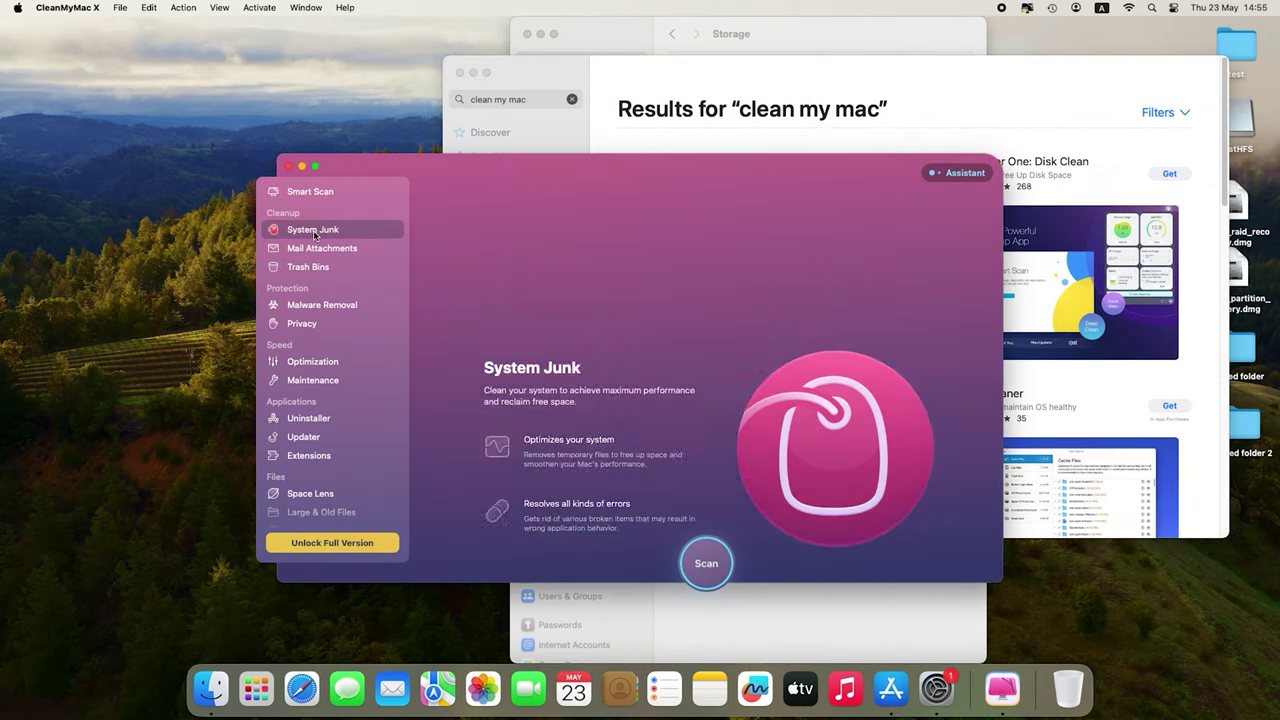
pyautogui.click(712, 565)
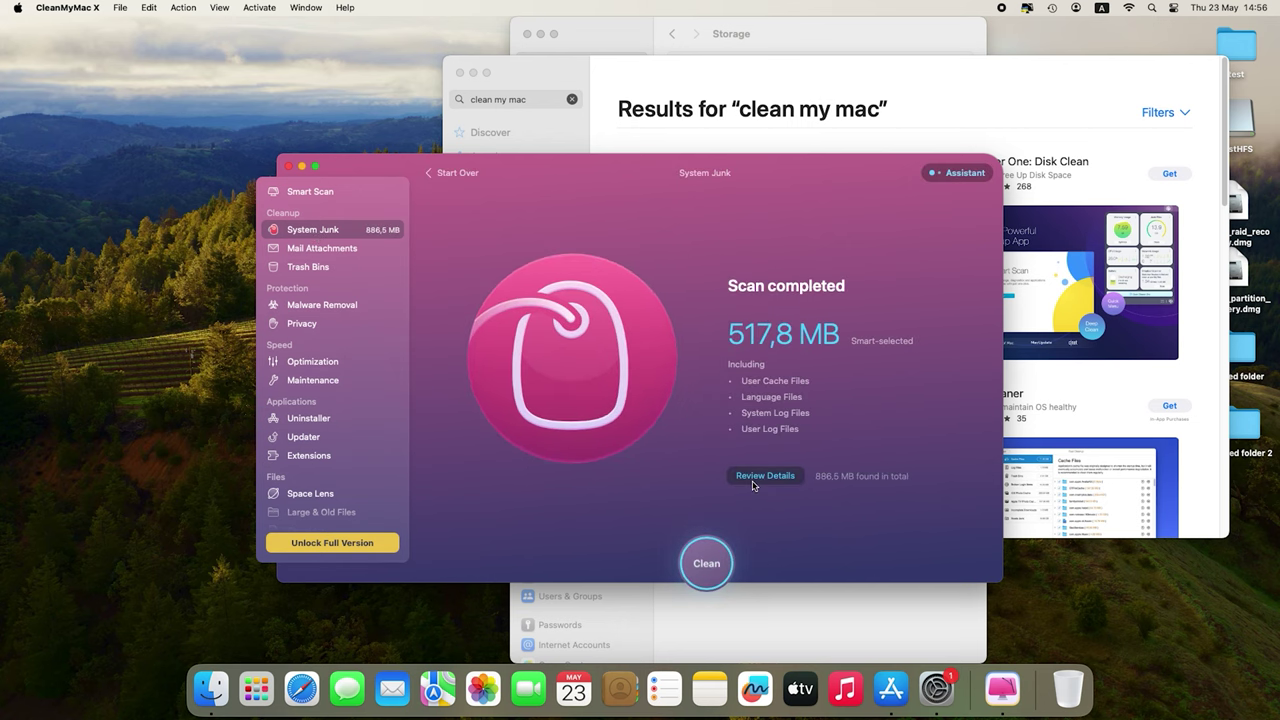
pyautogui.click(754, 478)
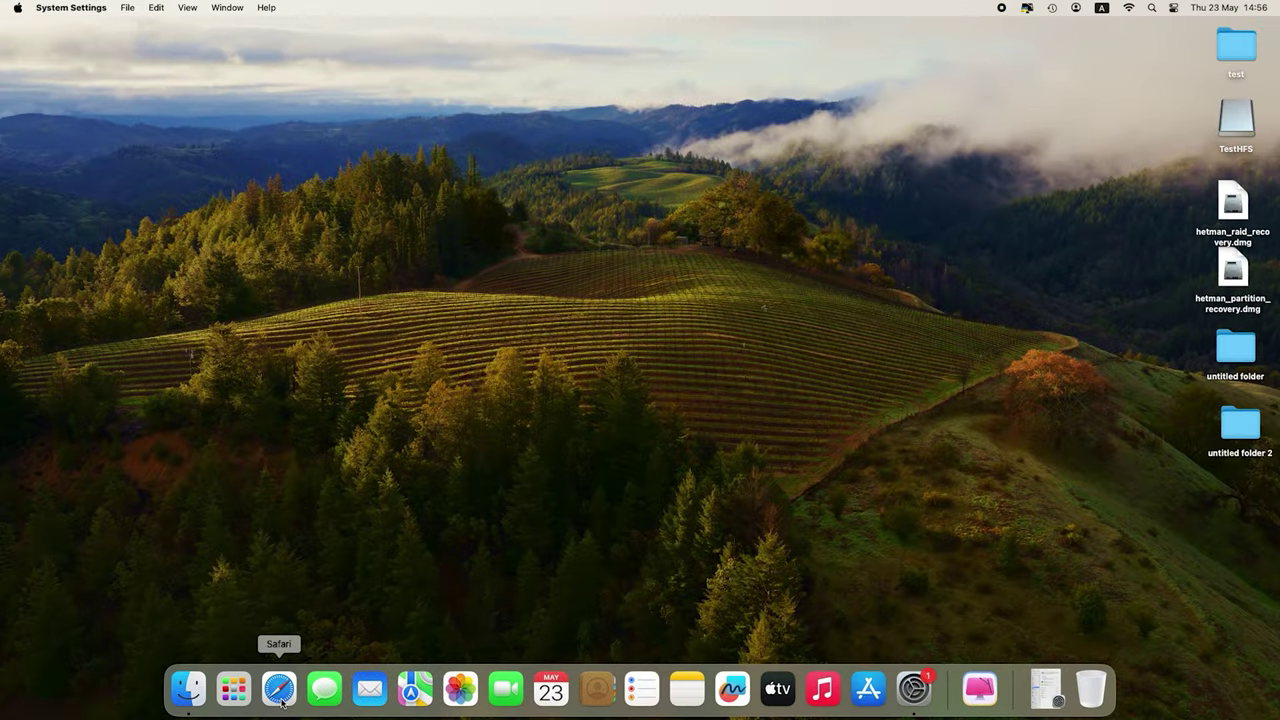
# Step: Switch to Safari, make sure features for web developers are enabled in its advanced settings, and empty the browser caches
pyautogui.click(281, 700)
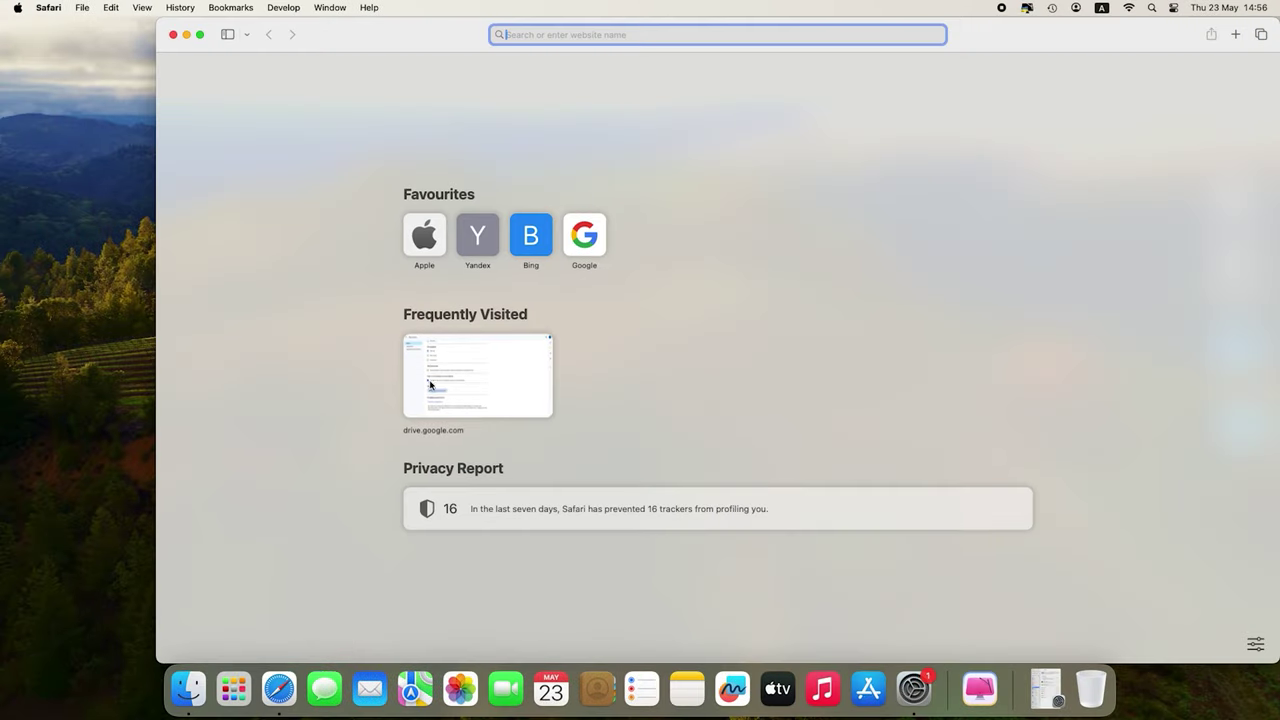
pyautogui.click(46, 9)
pyautogui.click(73, 66)
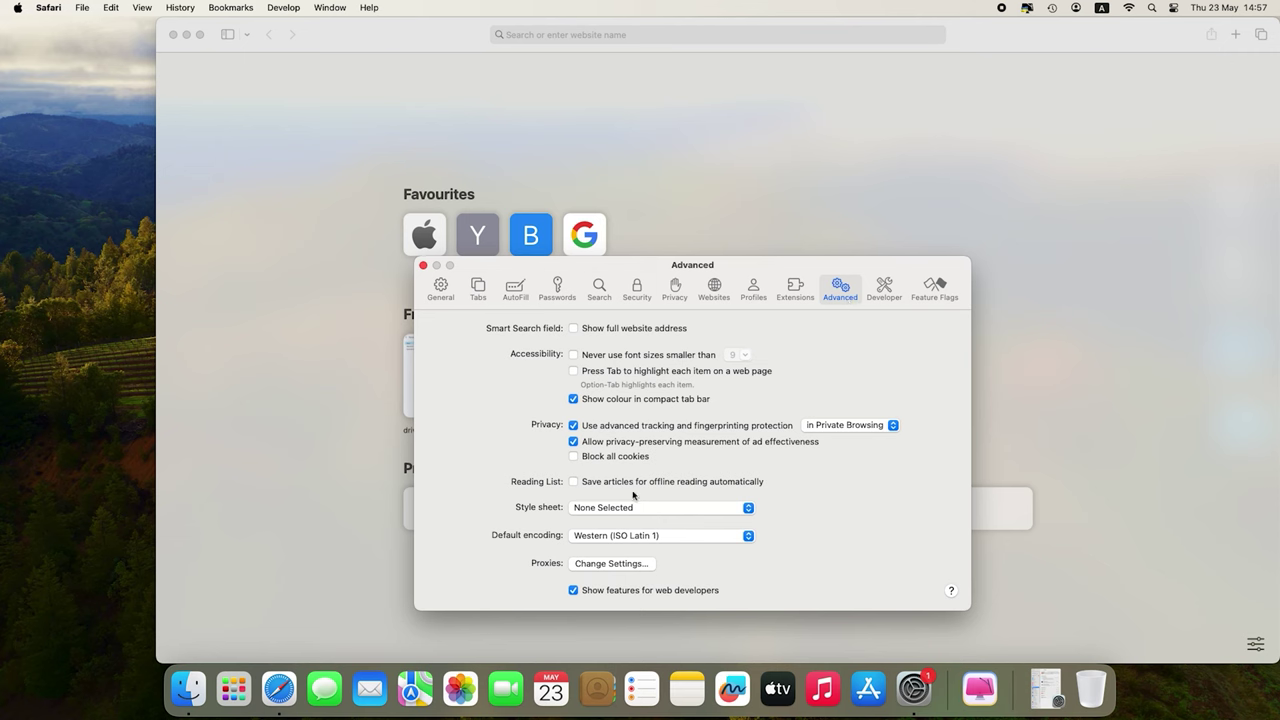
pyautogui.click(583, 594)
pyautogui.click(284, 8)
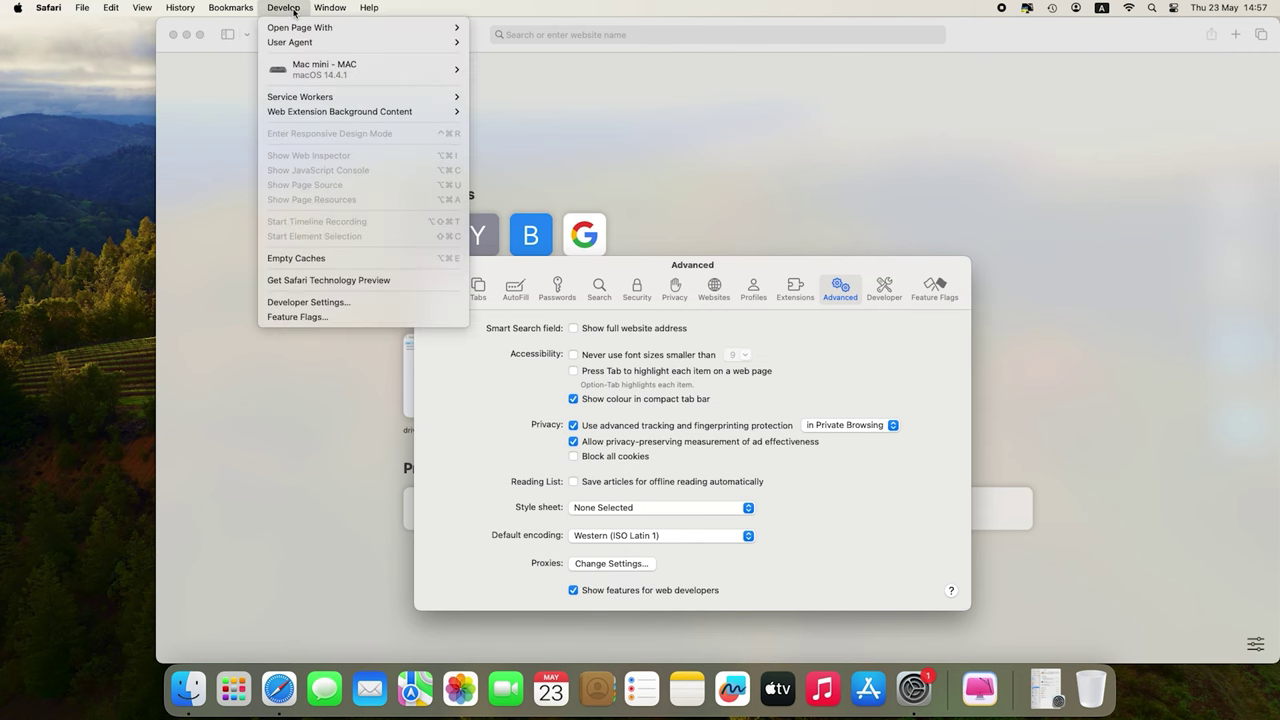
pyautogui.click(310, 259)
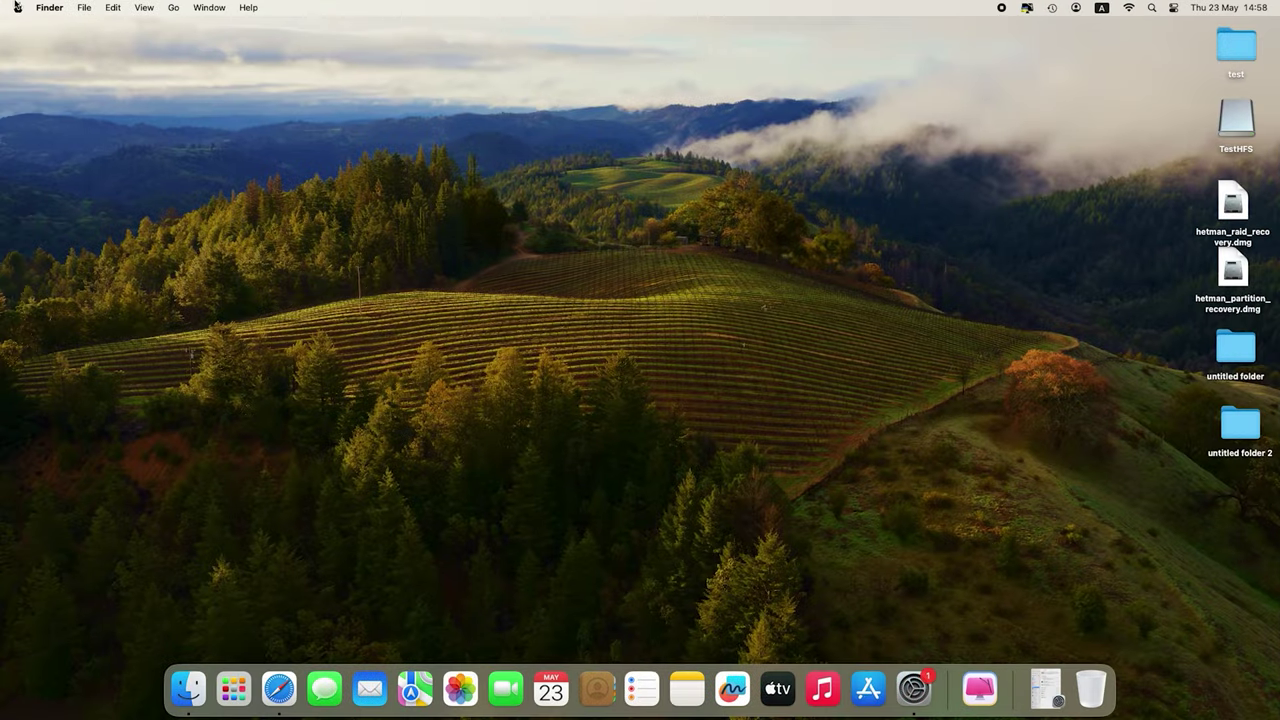
# Step: Open the Mac's Storage settings from its system information and start the Store in iCloud recommendation
pyautogui.click(16, 7)
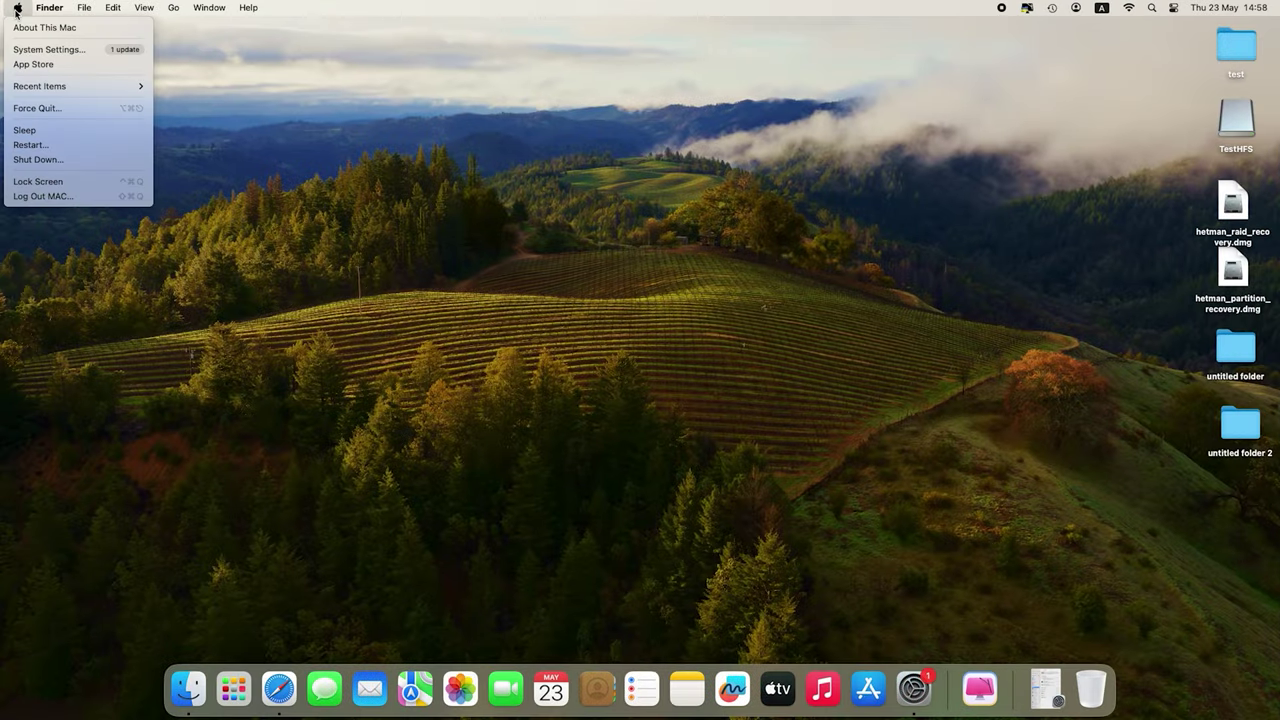
pyautogui.click(67, 35)
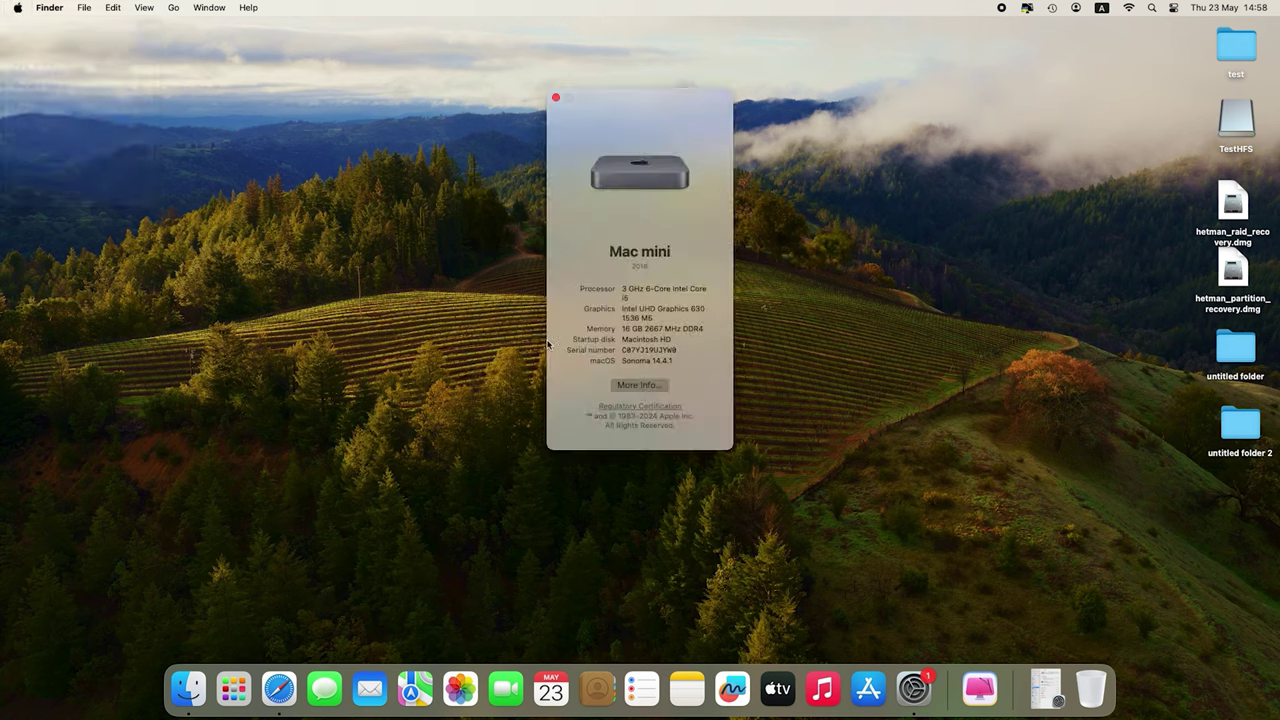
pyautogui.click(638, 389)
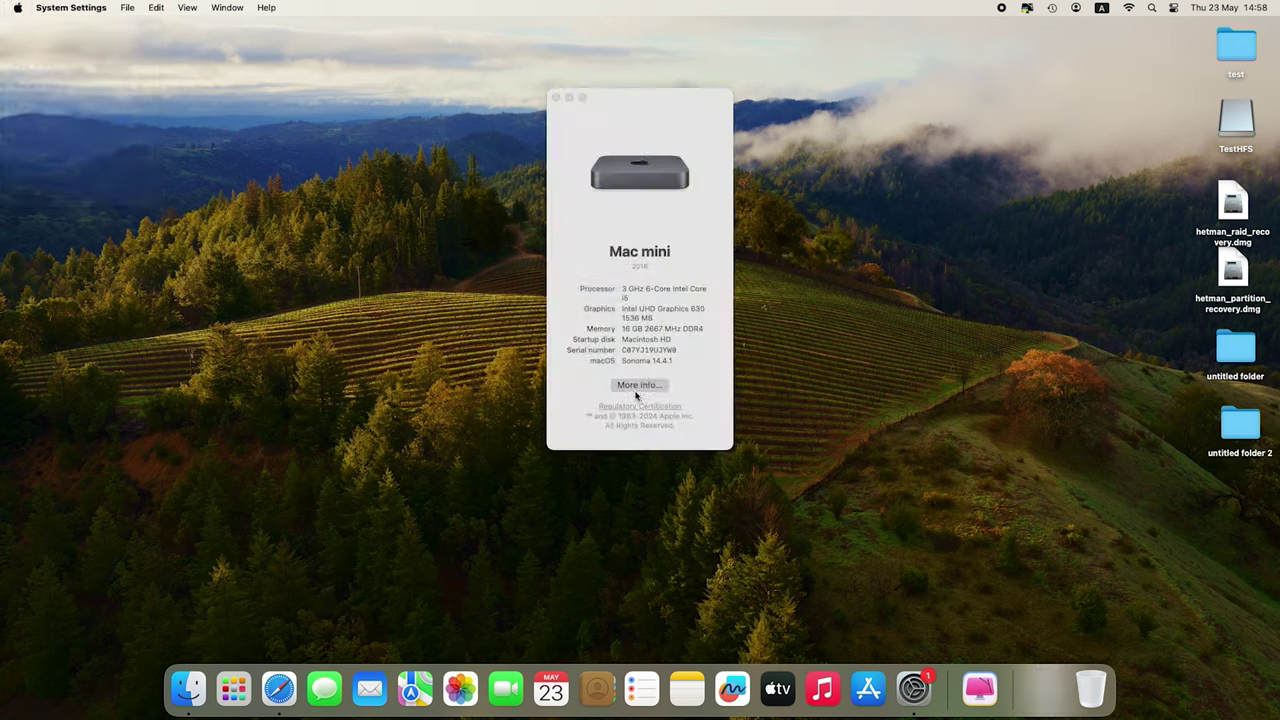
pyautogui.click(944, 598)
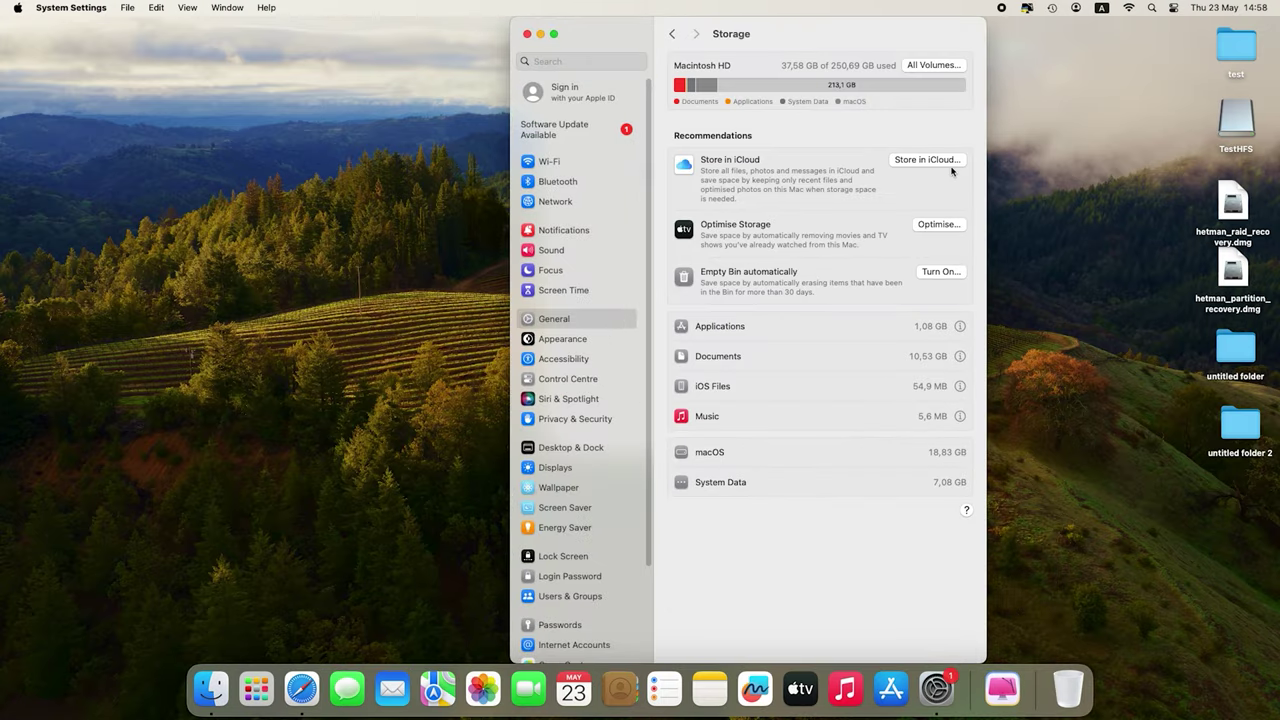
pyautogui.click(942, 162)
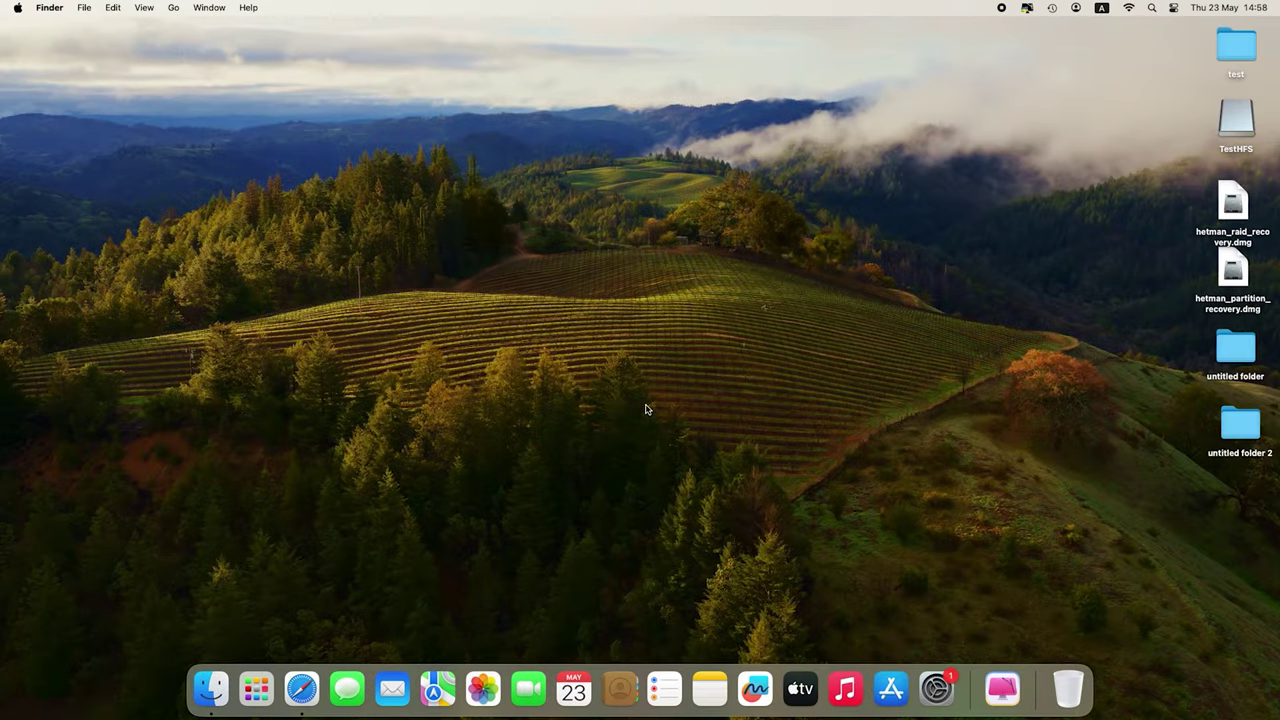
# Step: Copy the Pictures folder from the home folder in Finder
pyautogui.click(220, 695)
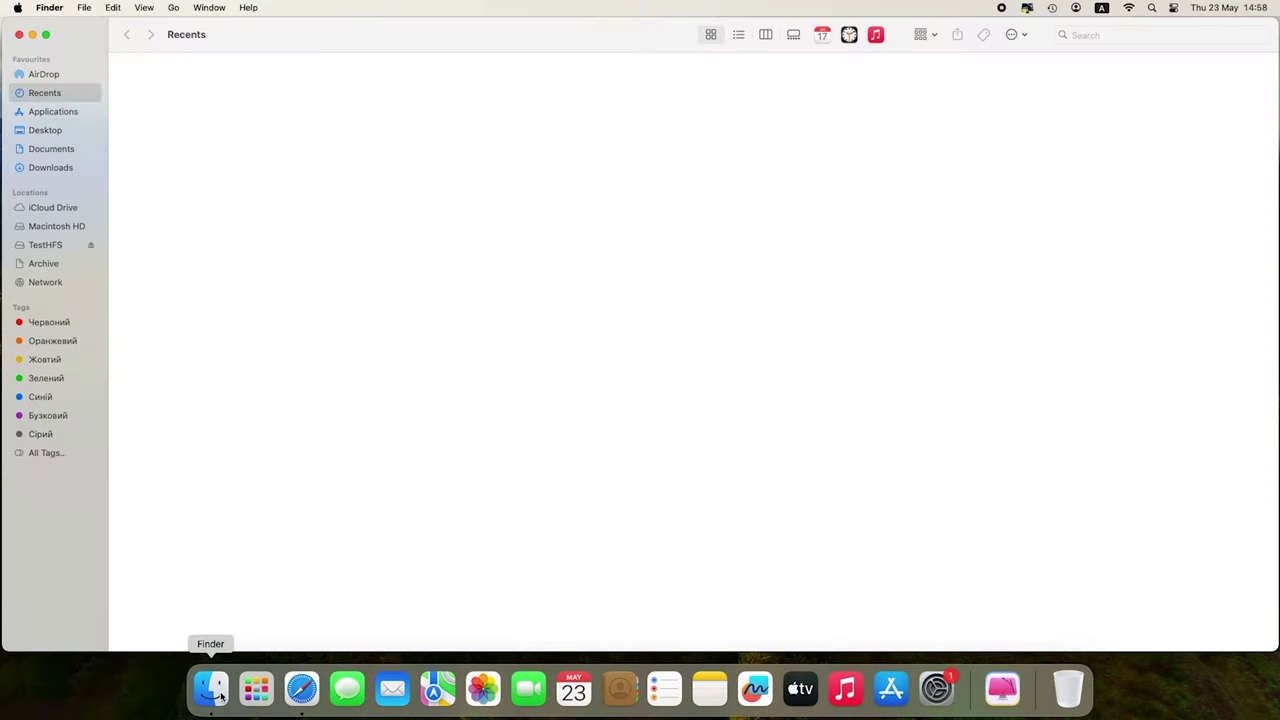
pyautogui.click(173, 8)
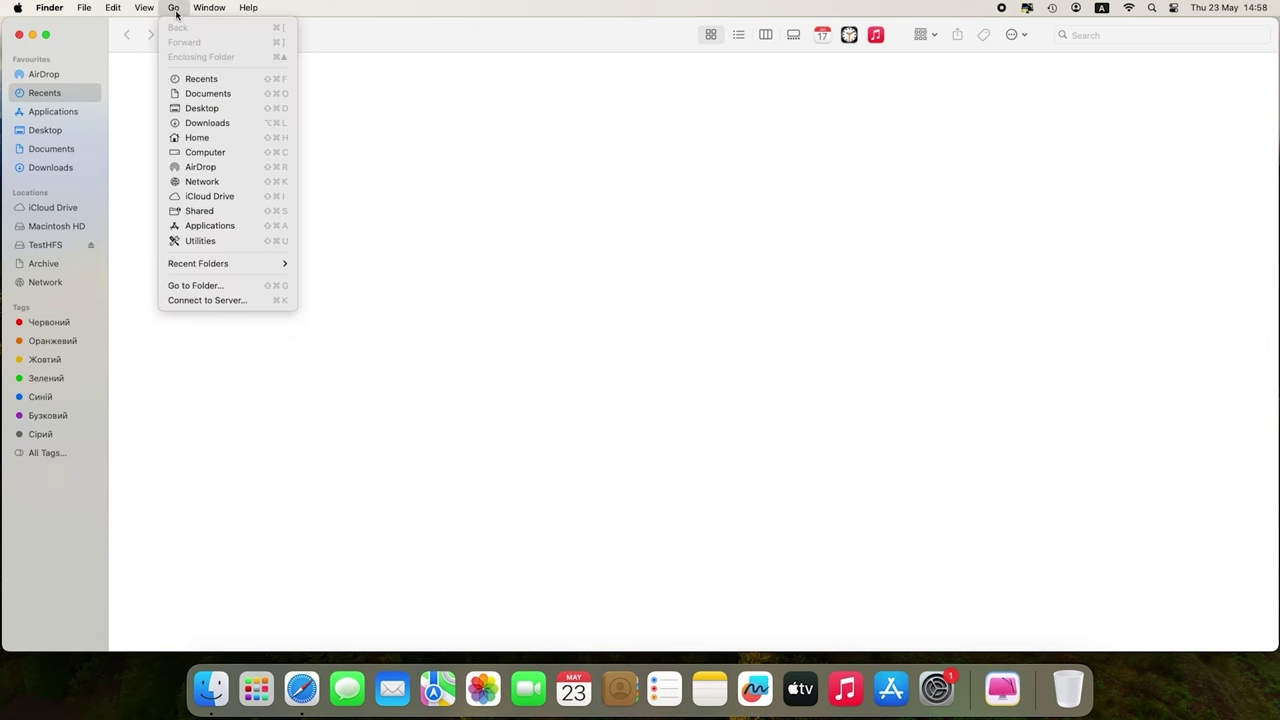
pyautogui.click(197, 139)
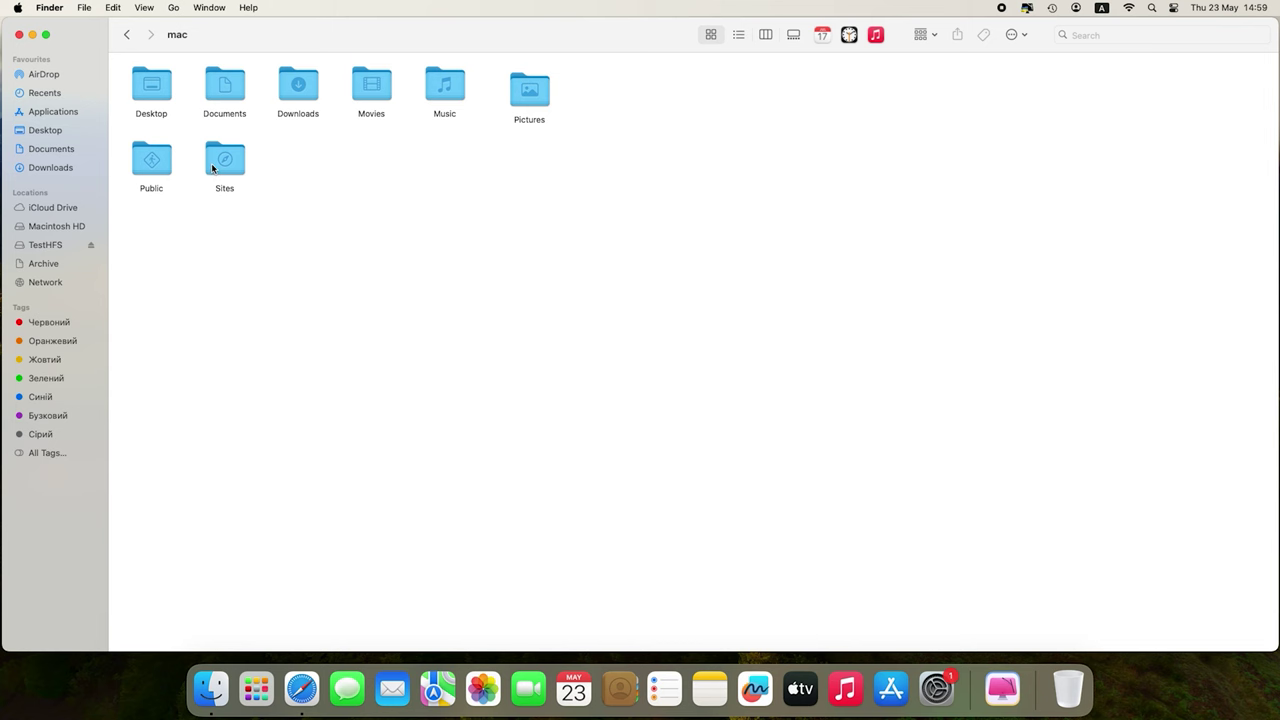
pyautogui.click(532, 89)
pyautogui.rightClick(523, 104)
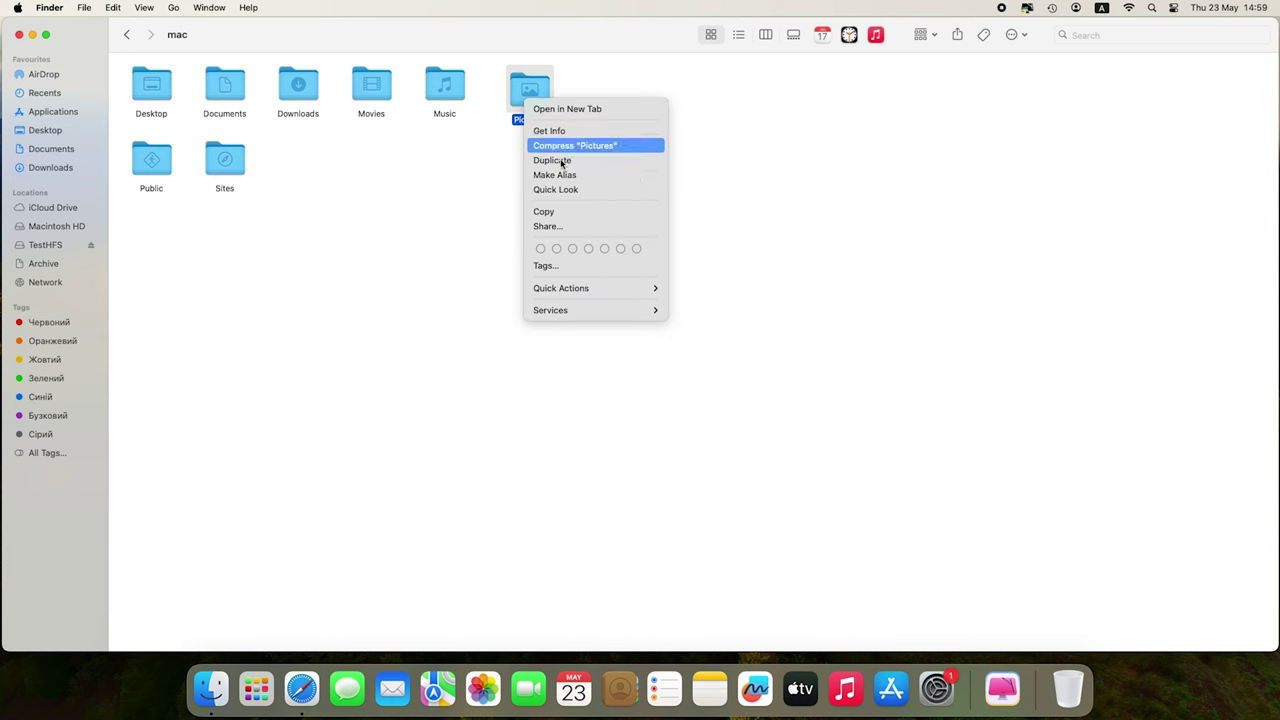
pyautogui.click(605, 213)
# Step: Minimise the home folder window, open the TestHFS drive from the desktop and paste the copied Pictures folder there
pyautogui.click(32, 35)
pyautogui.doubleClick(1244, 128)
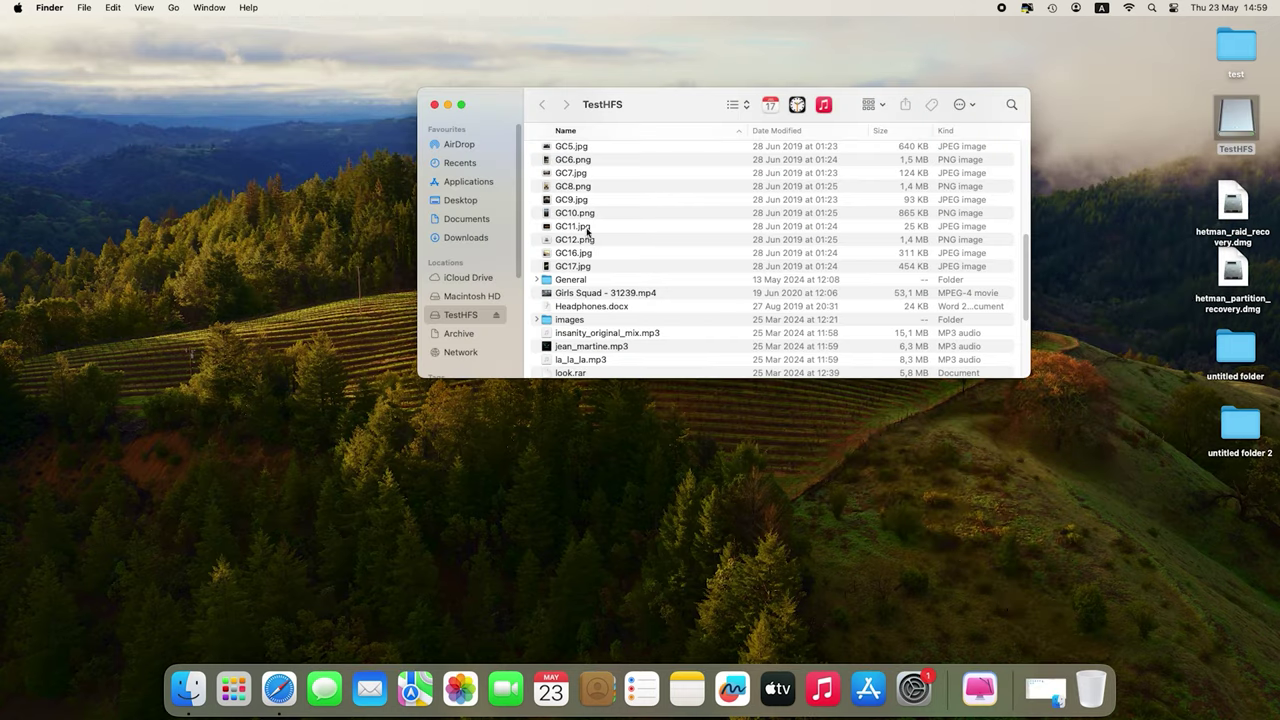
pyautogui.click(531, 256)
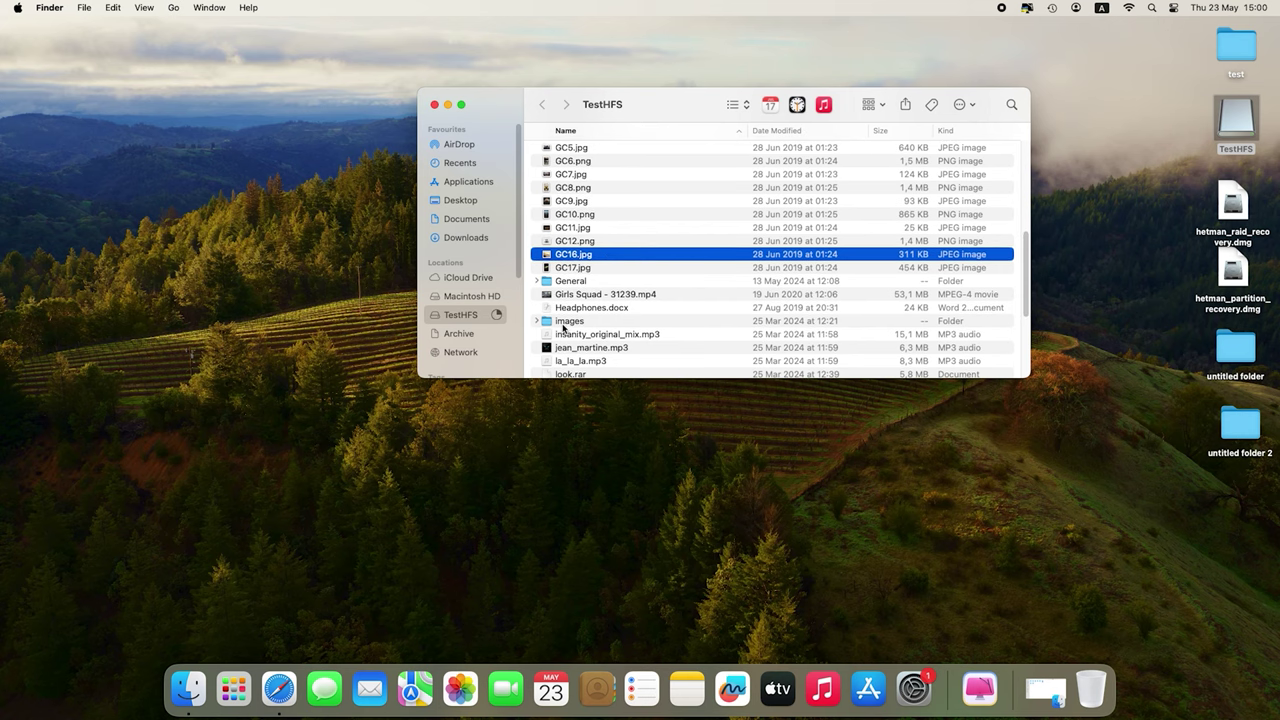
pyautogui.click(566, 324)
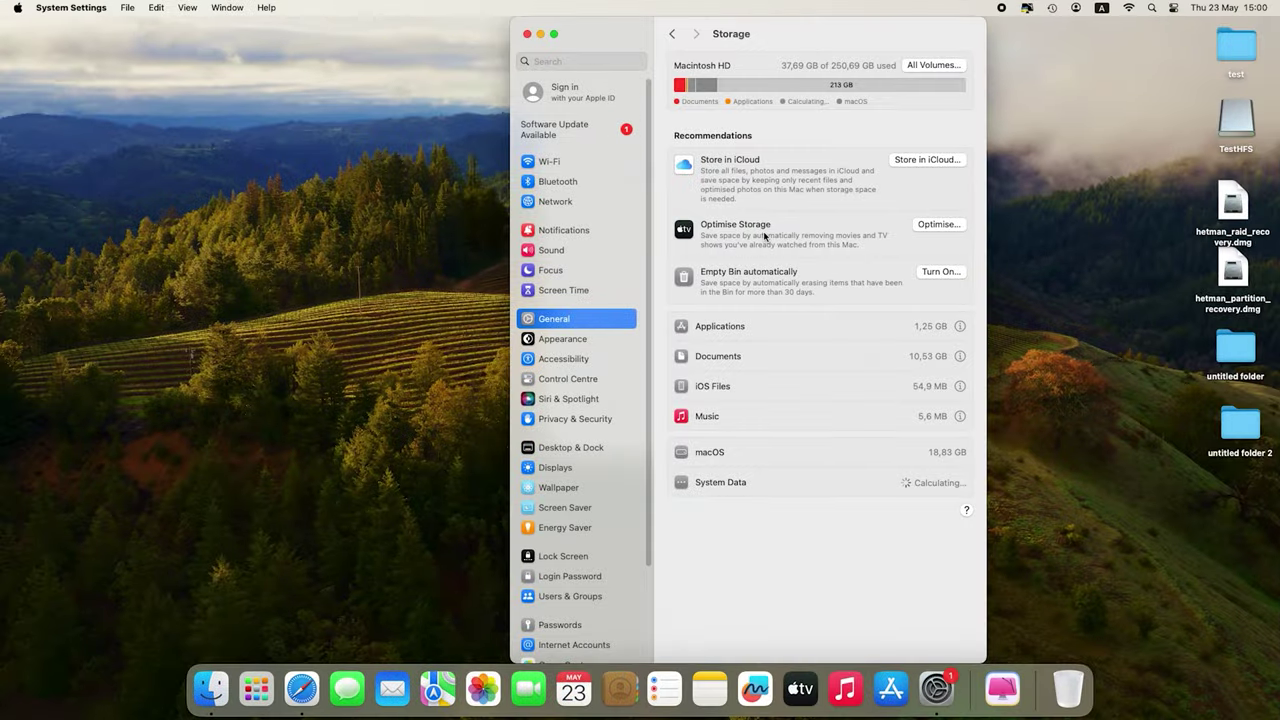
# Step: In Storage settings, turn on Optimise Storage for watched movies and TV shows, and turn on automatic emptying of the Bin
pyautogui.click(939, 225)
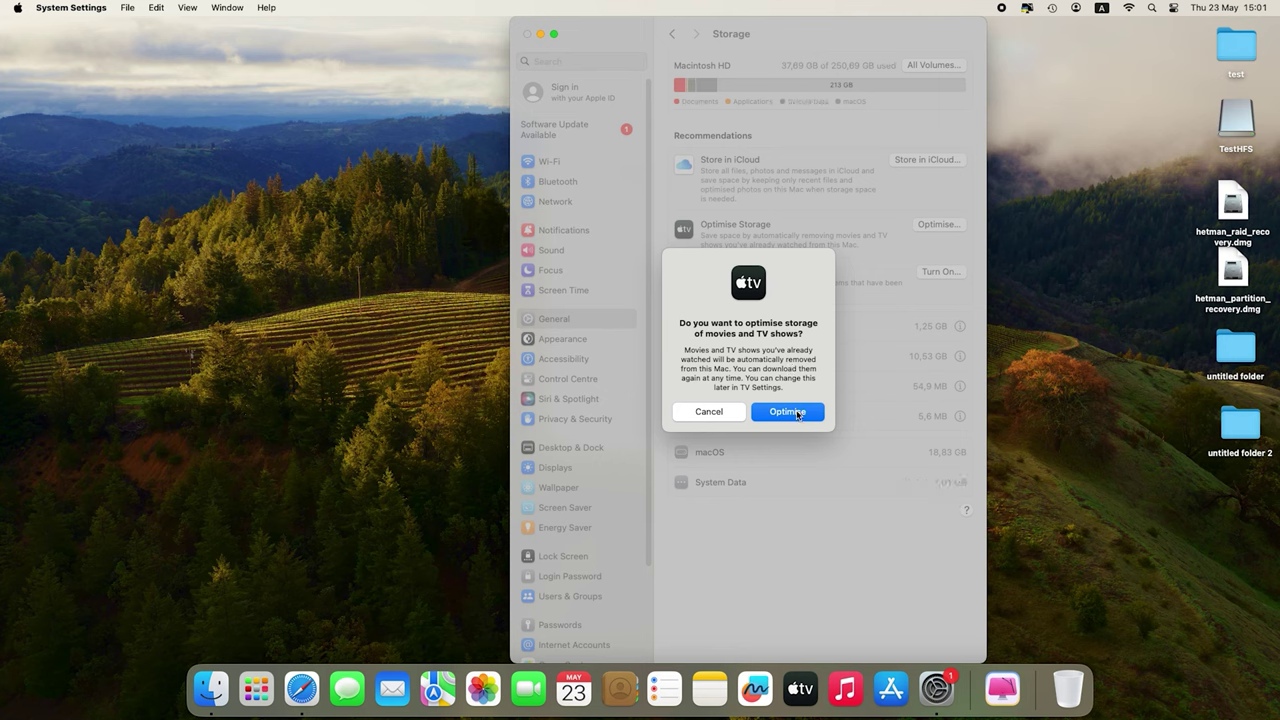
pyautogui.click(787, 412)
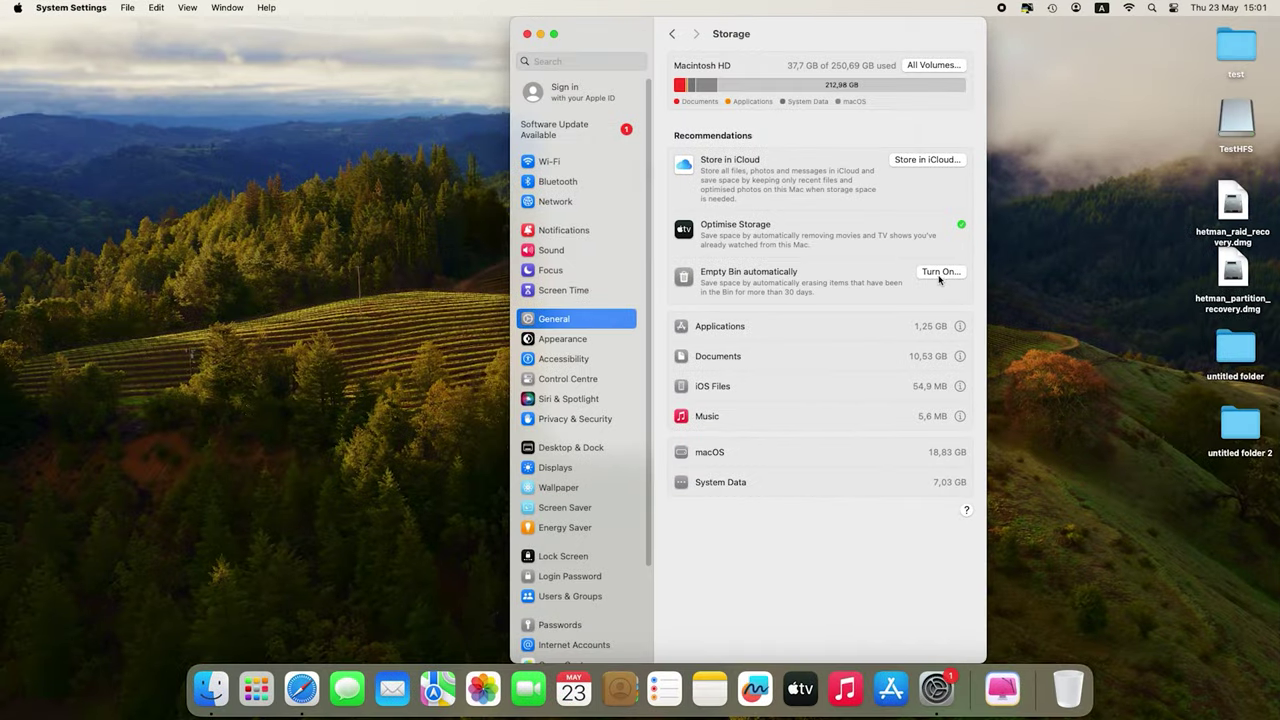
pyautogui.click(943, 277)
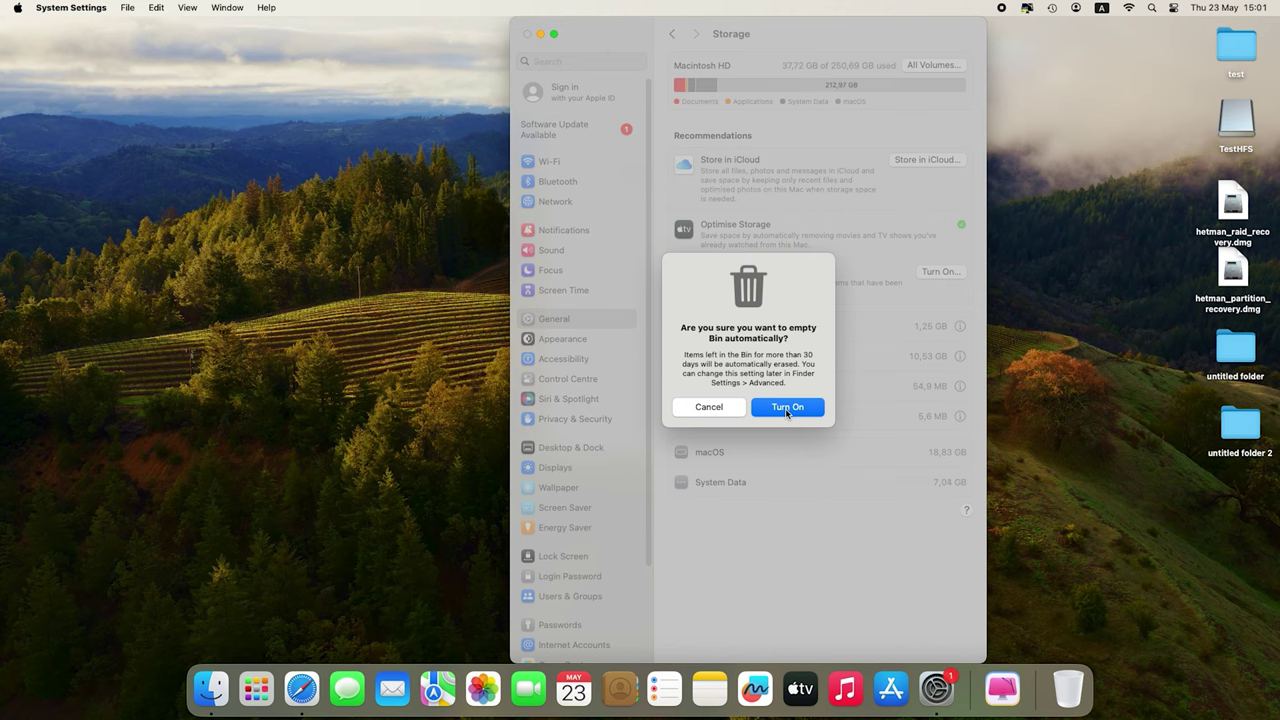
pyautogui.click(787, 410)
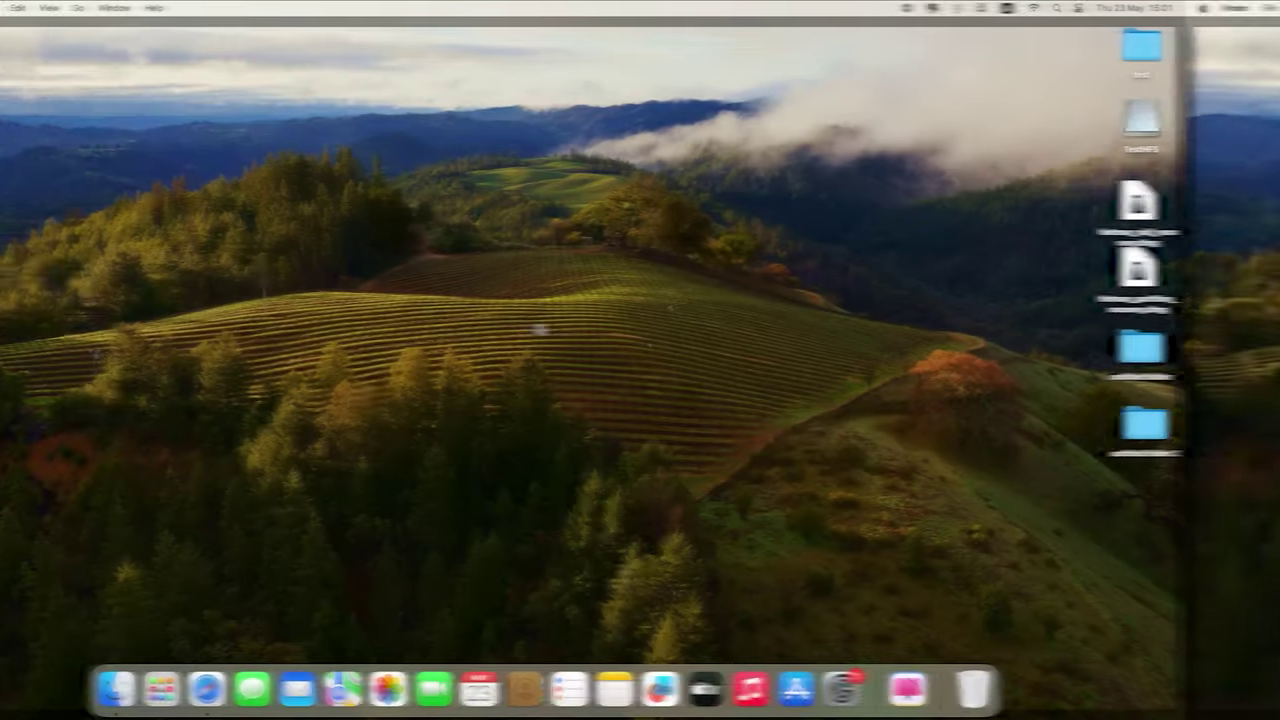
# Step: Move CleanMyMac X from the Applications folder to the Bin and permanently empty the Bin
pyautogui.click(41, 688)
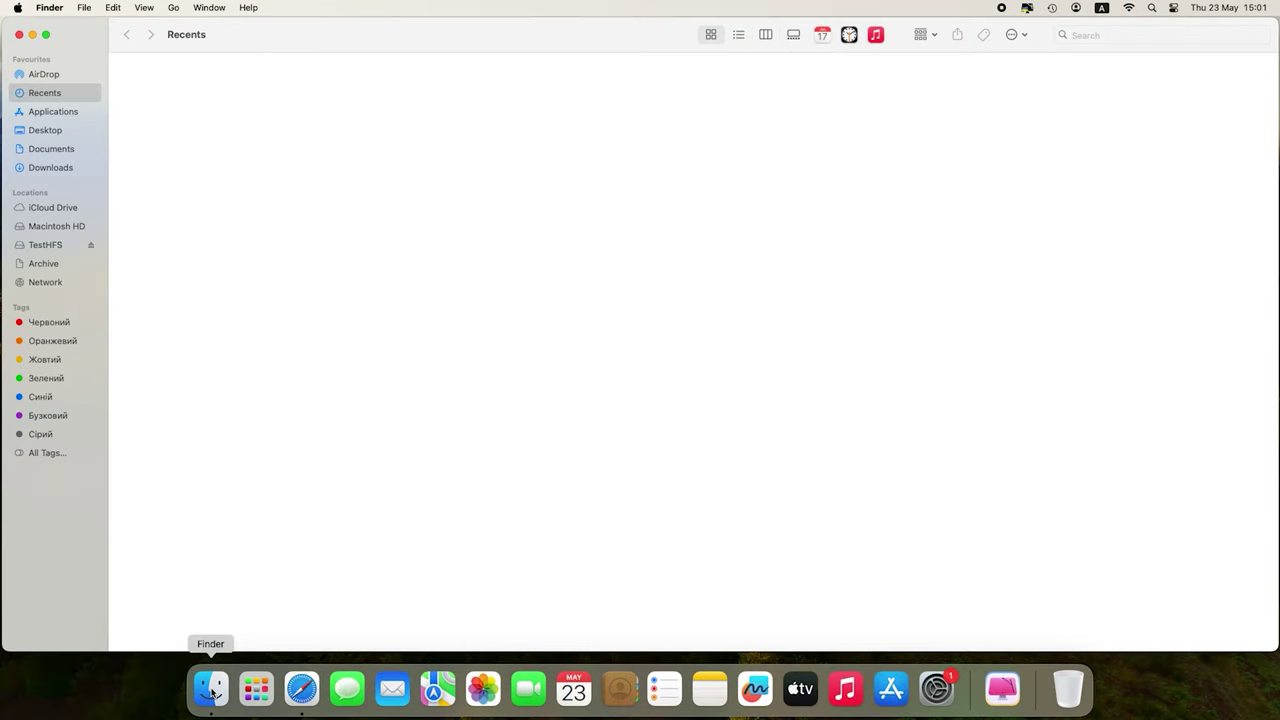
pyautogui.click(45, 113)
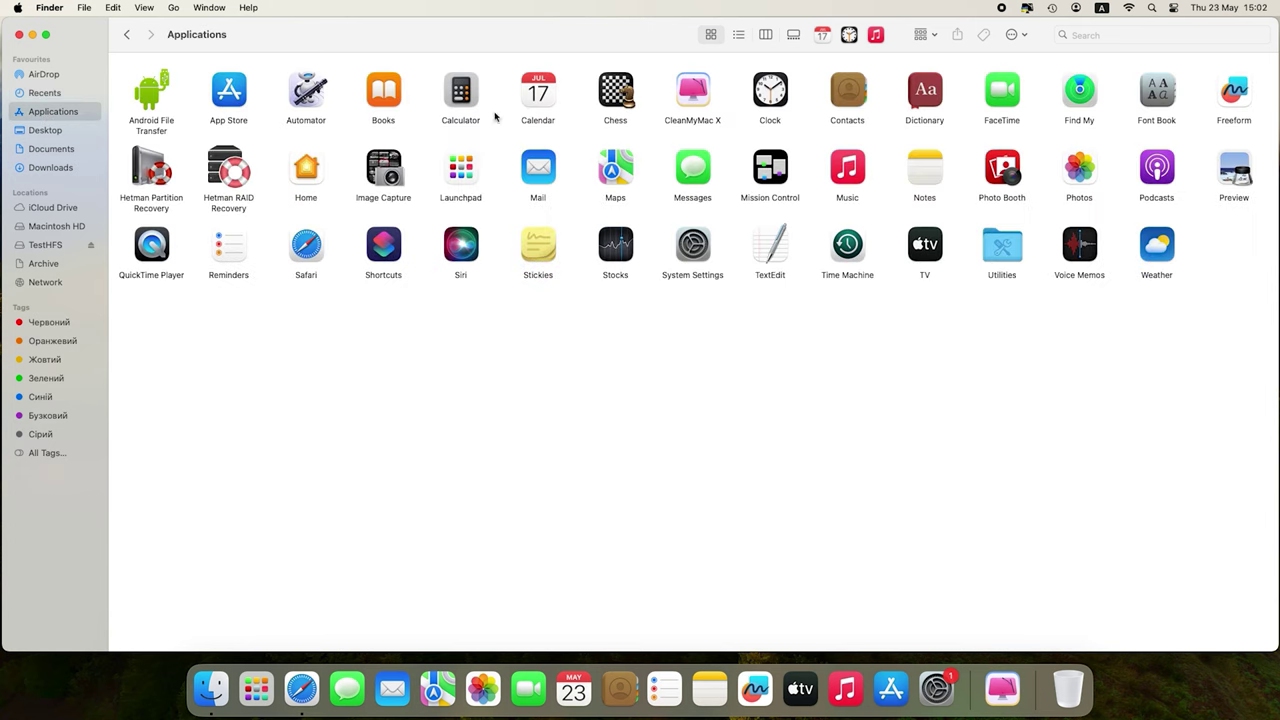
pyautogui.click(703, 121)
pyautogui.rightClick(703, 121)
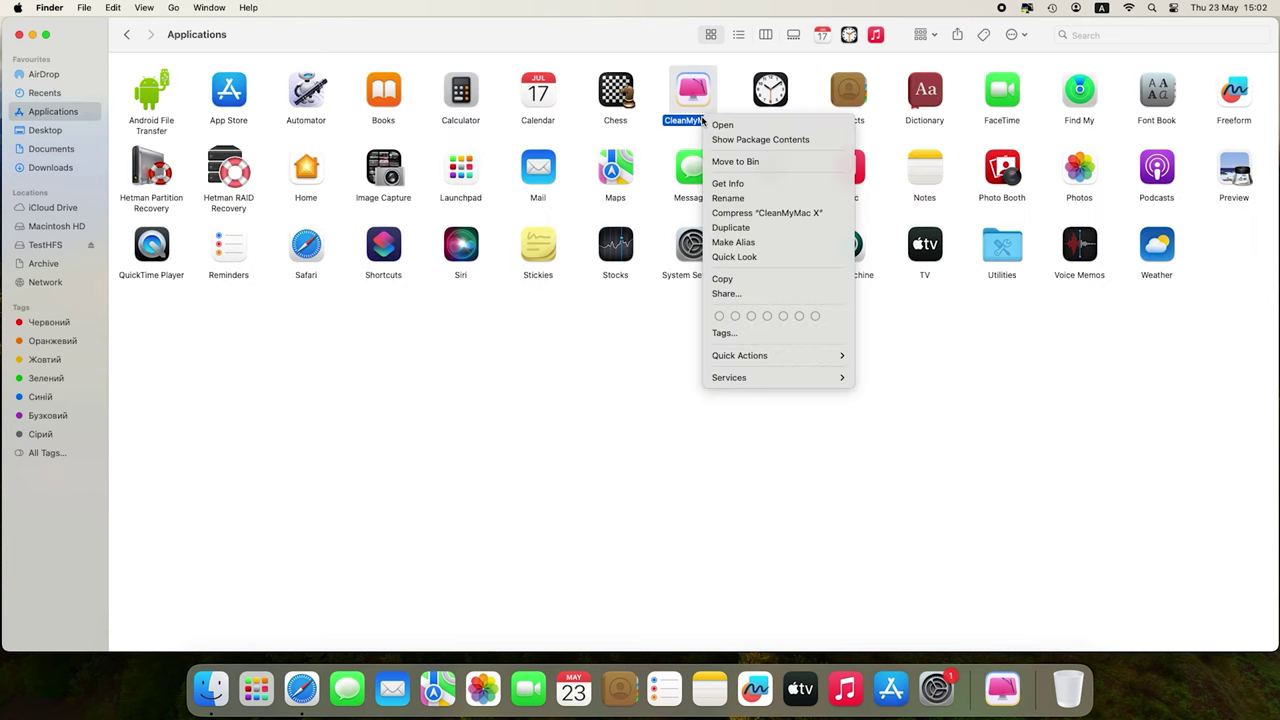
pyautogui.click(760, 164)
pyautogui.click(812, 429)
pyautogui.rightClick(1040, 698)
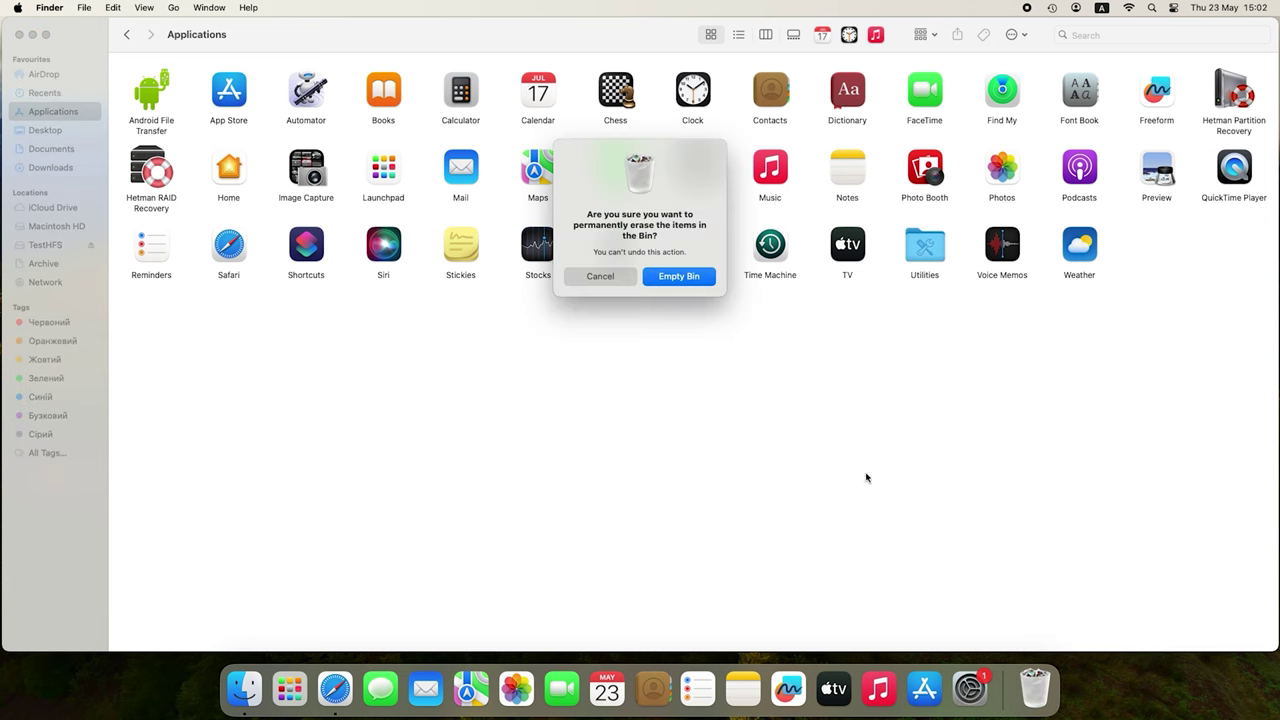
pyautogui.click(681, 277)
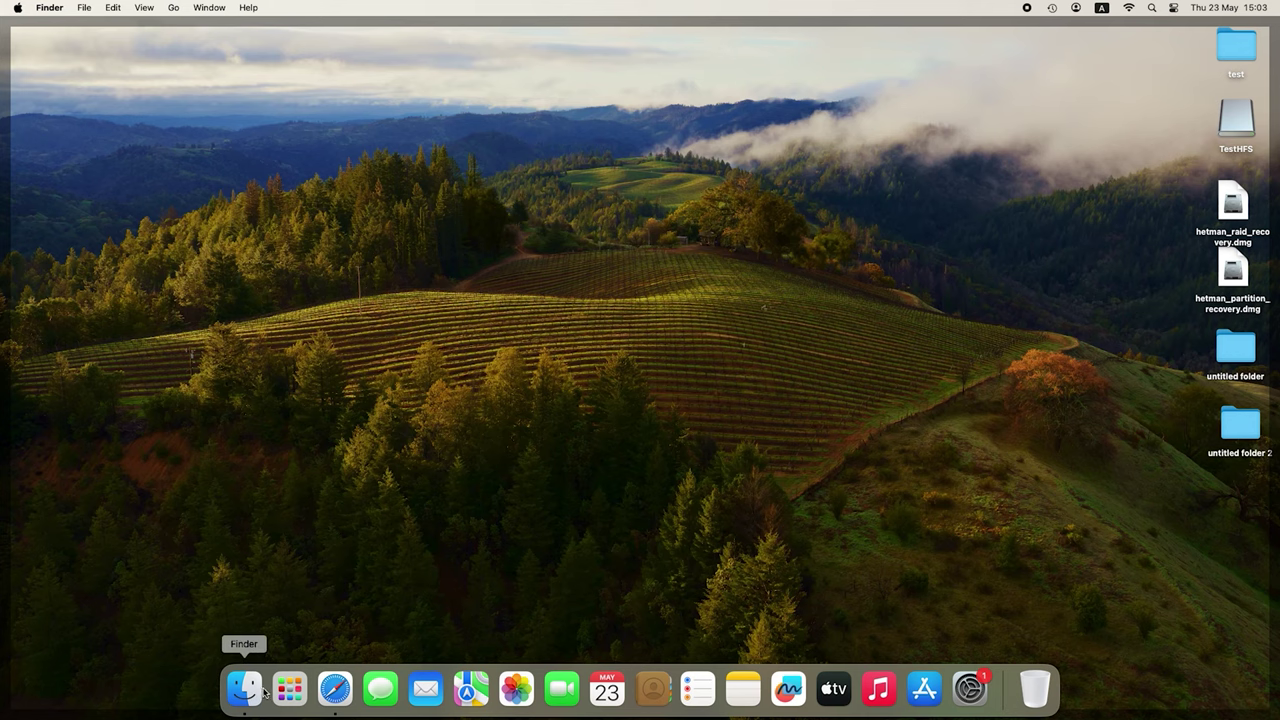
pyautogui.click(262, 690)
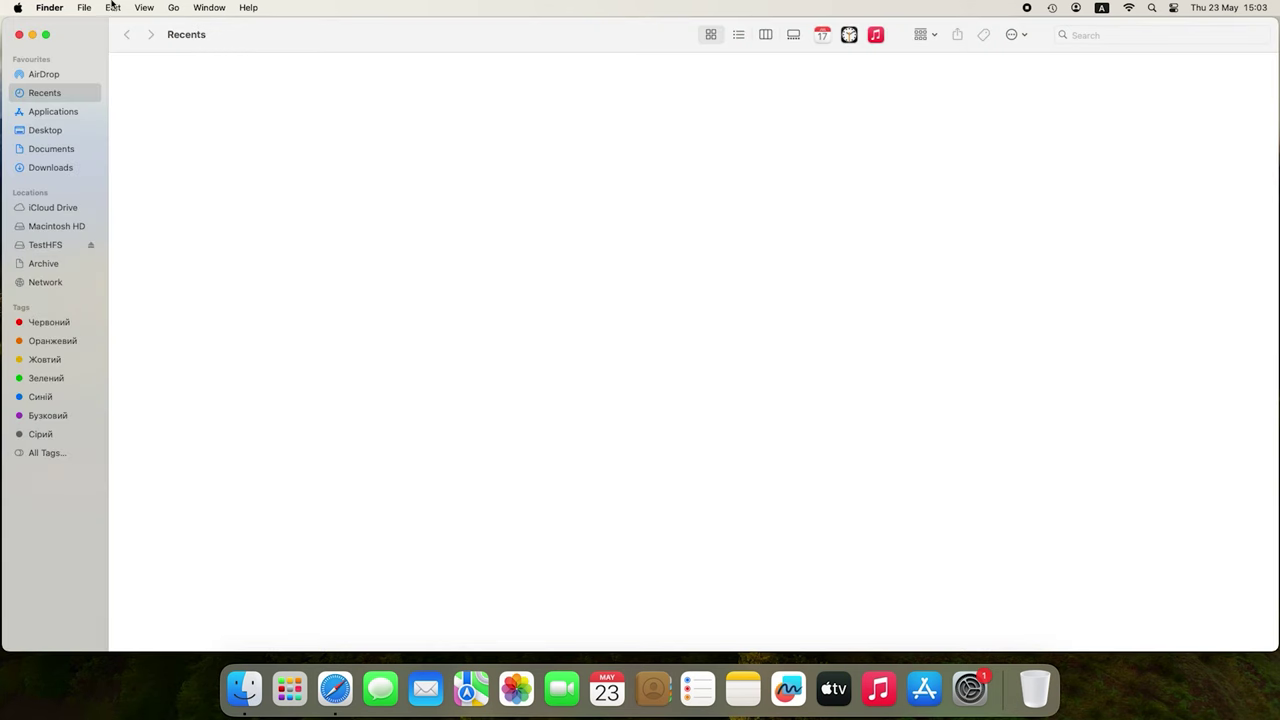
pyautogui.click(176, 9)
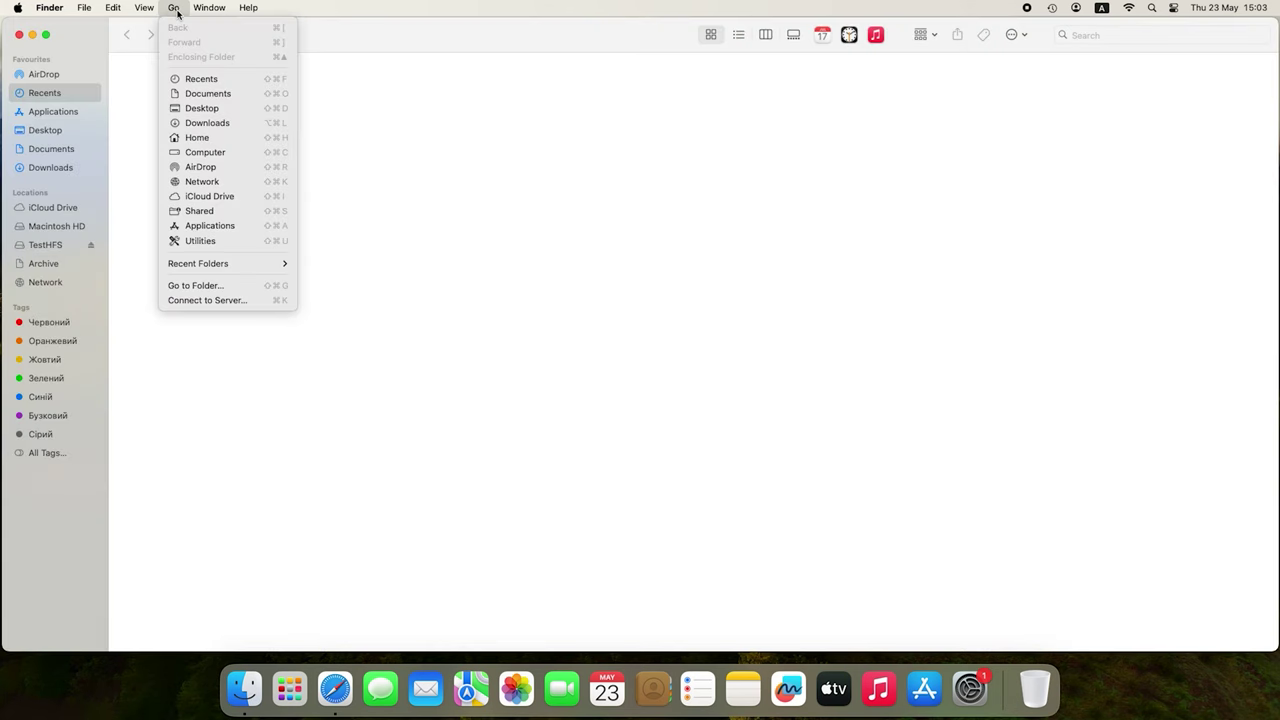
pyautogui.click(214, 287)
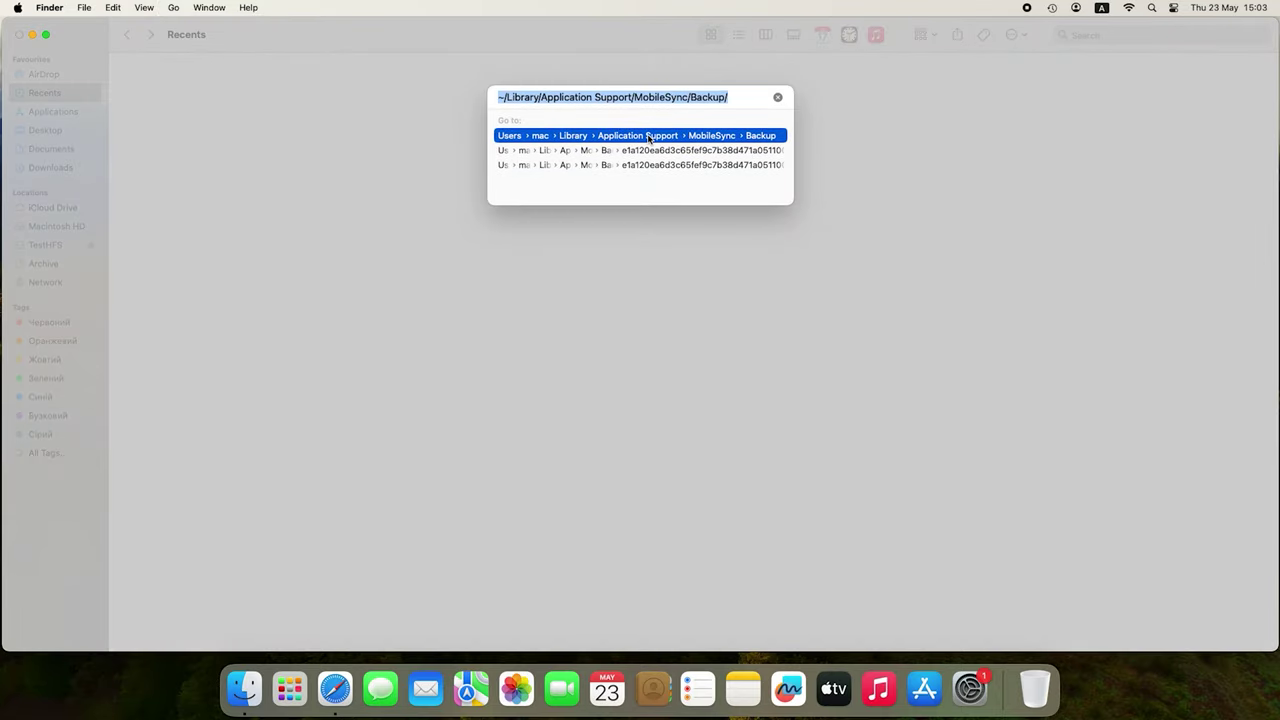
pyautogui.press('Return')
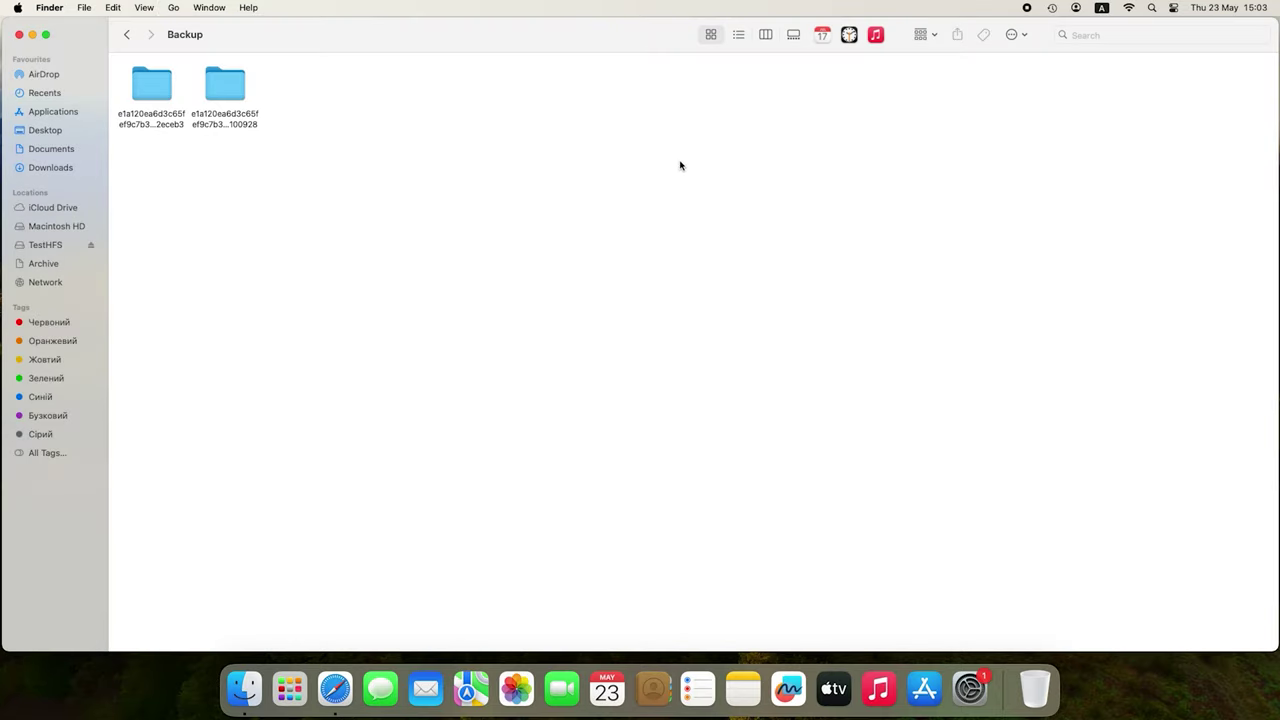
pyautogui.click(242, 104)
pyautogui.rightClick(240, 103)
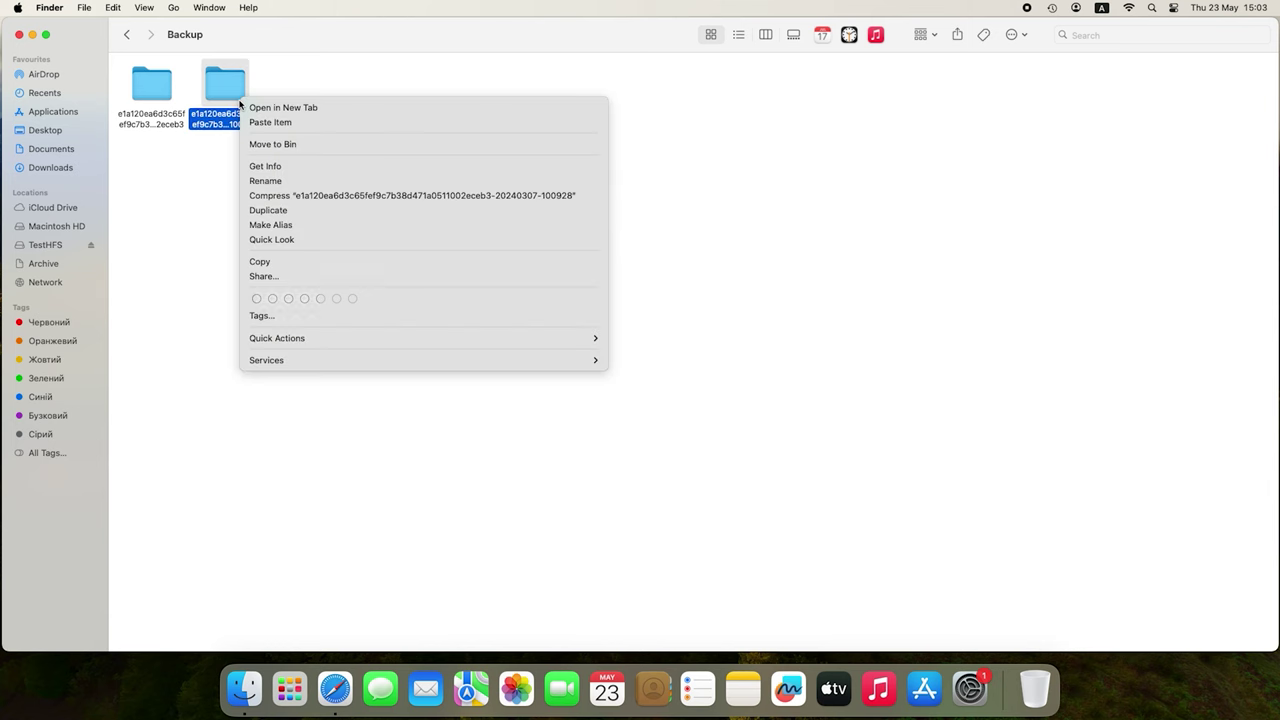
pyautogui.click(334, 147)
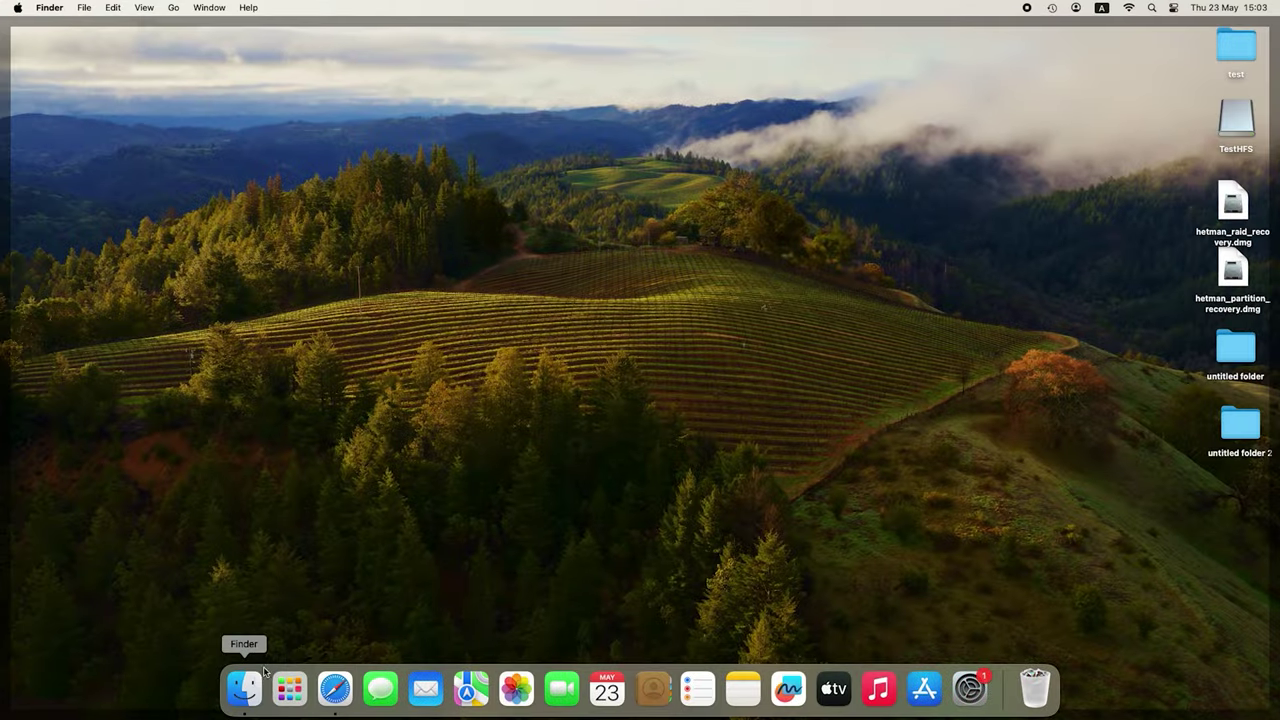
# Step: Open the Documents folder in Finder and bring up the available actions for its data folder
pyautogui.click(247, 682)
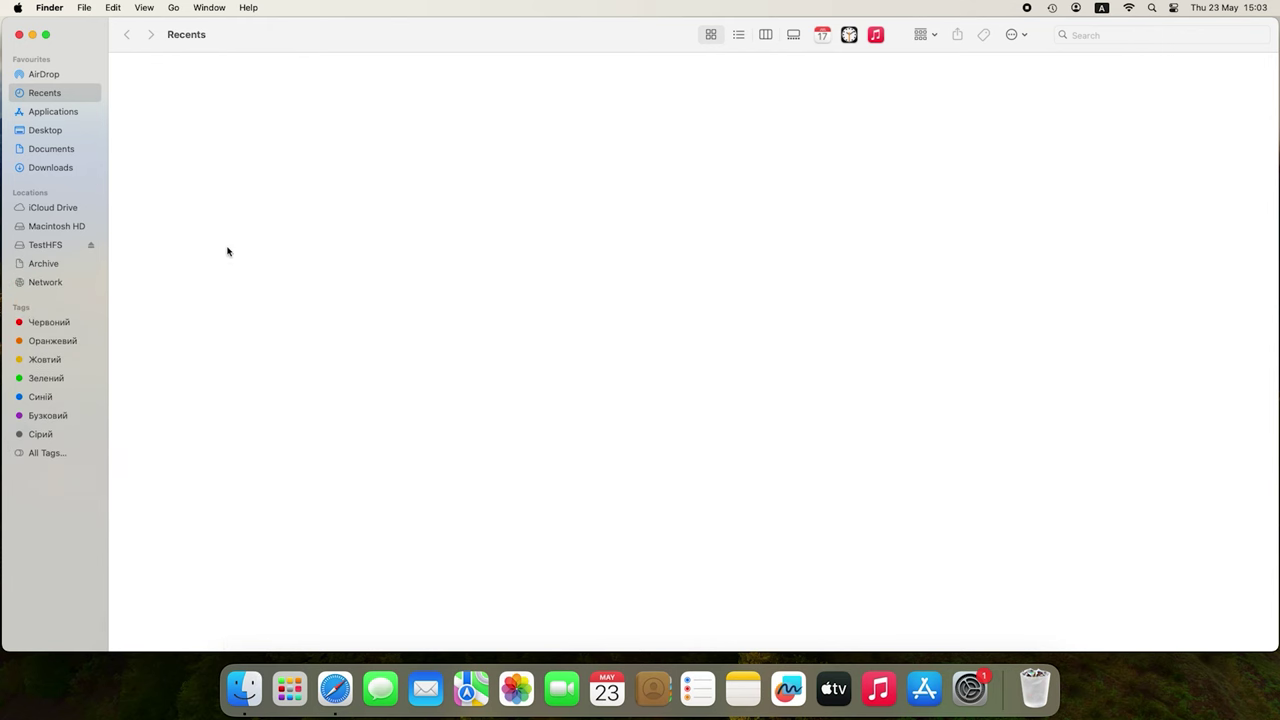
pyautogui.click(56, 149)
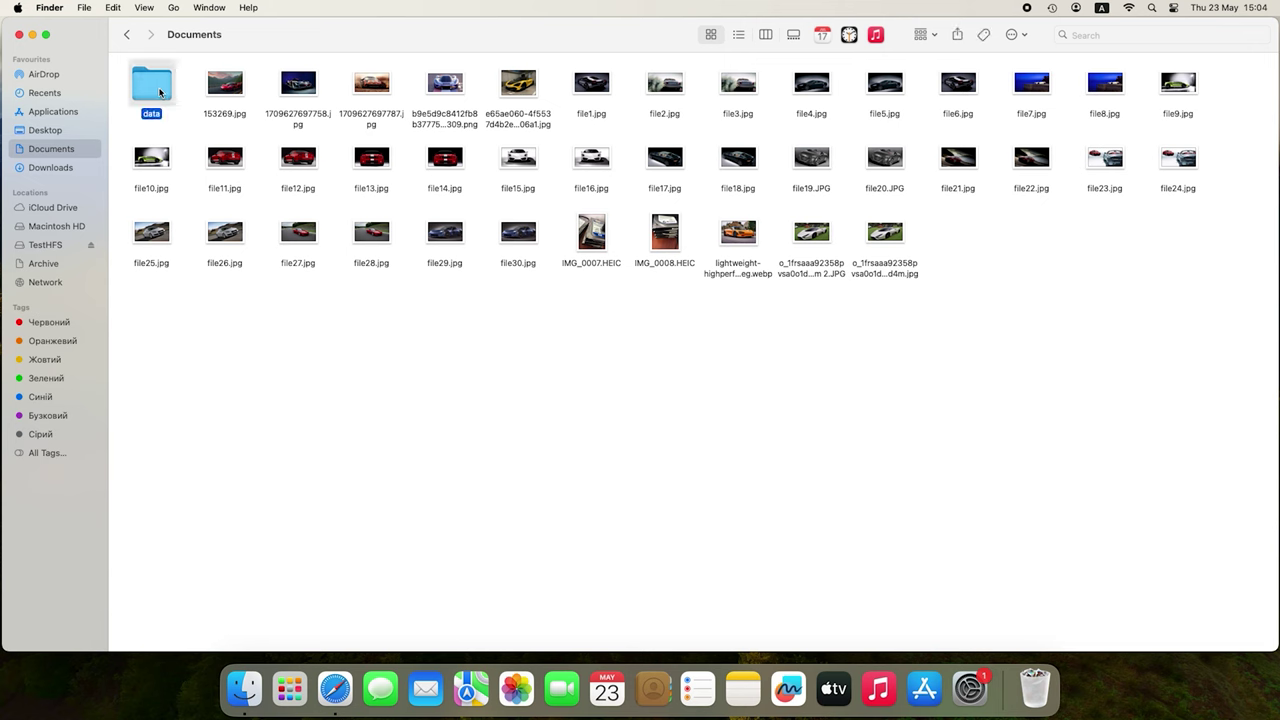
pyautogui.rightClick(159, 92)
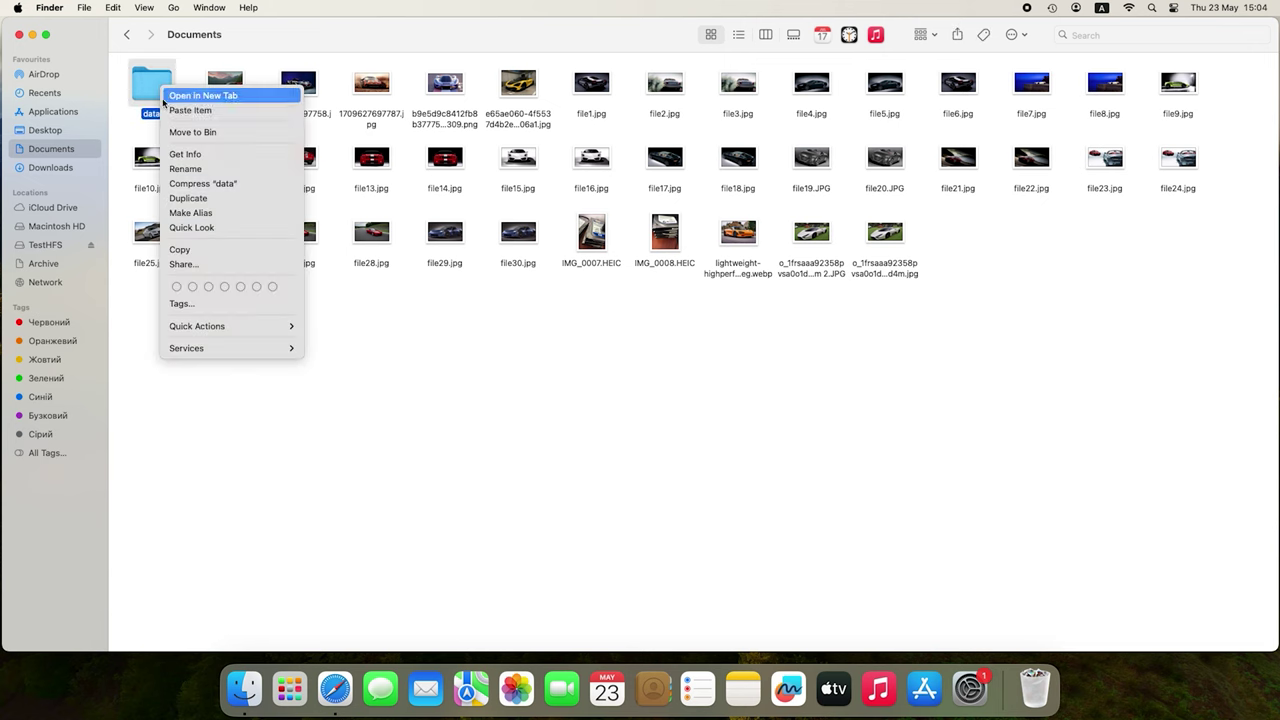